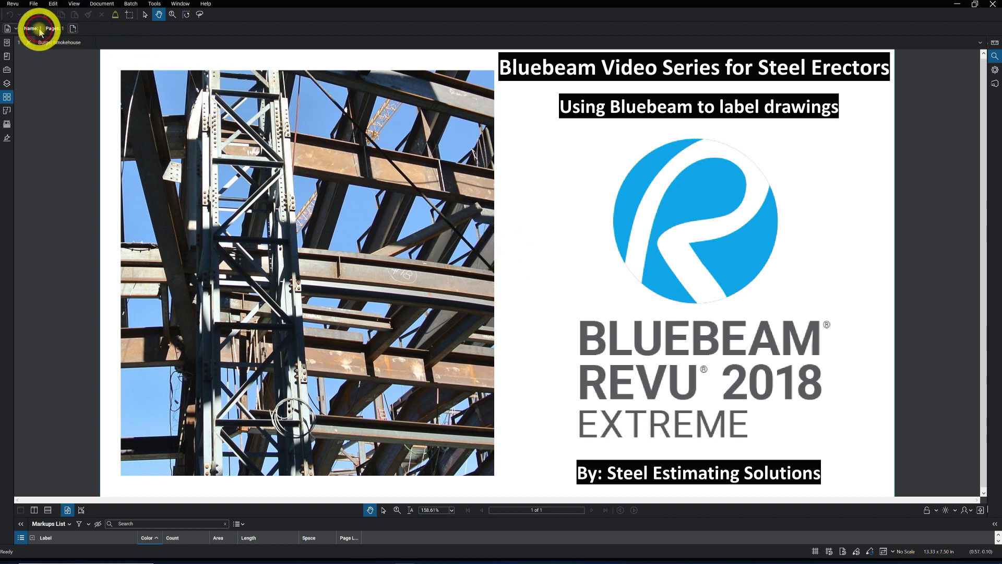
- Make the 44-page Burger Smokehouse drawing set active and show its page thumbnails
left_click(60, 46)
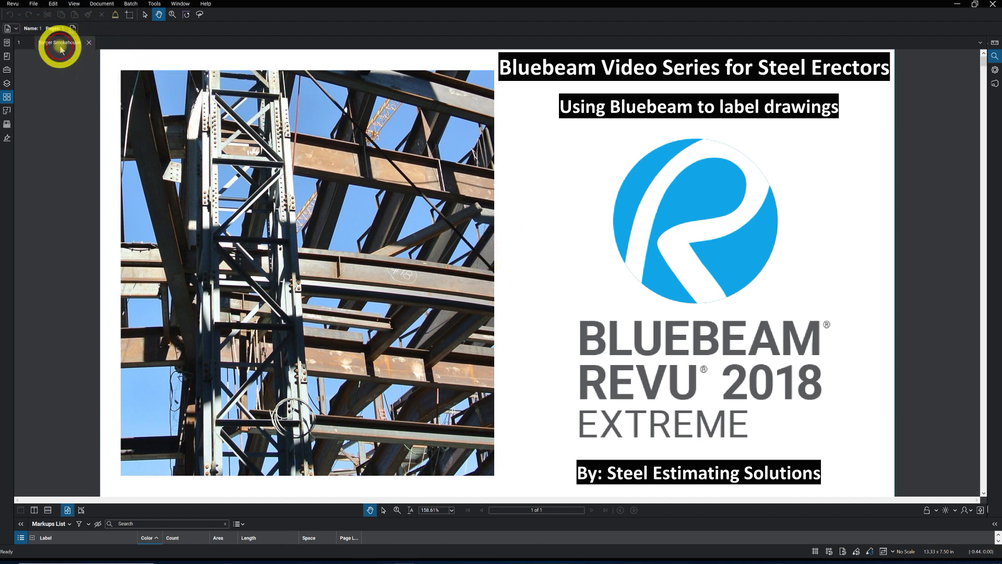
left_click(13, 103)
- Widen the Thumbnails panel and scroll through the pages, still numbered 1, 2, 3
left_click_drag(12, 104, 88, 110)
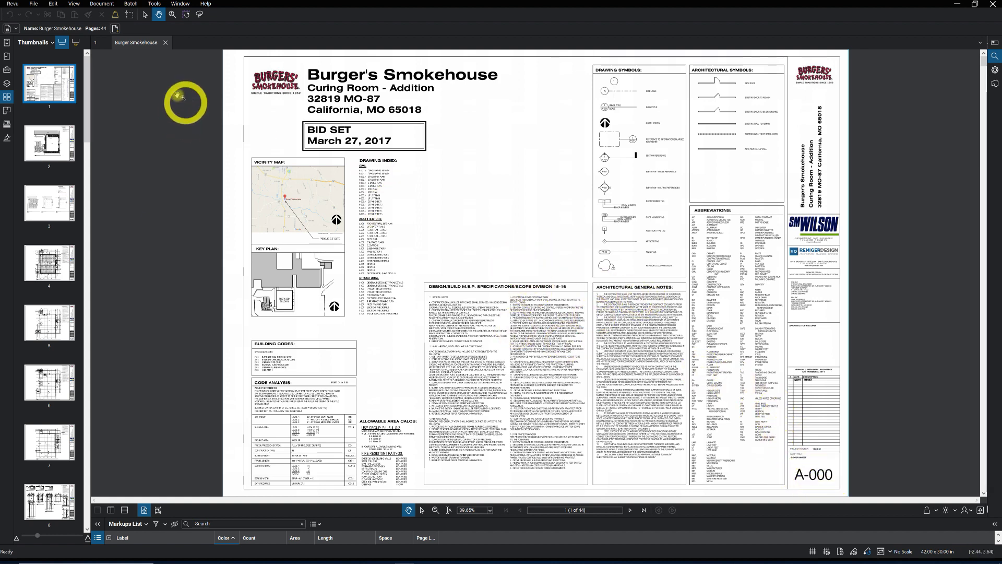
scroll(55, 214, "down", 15)
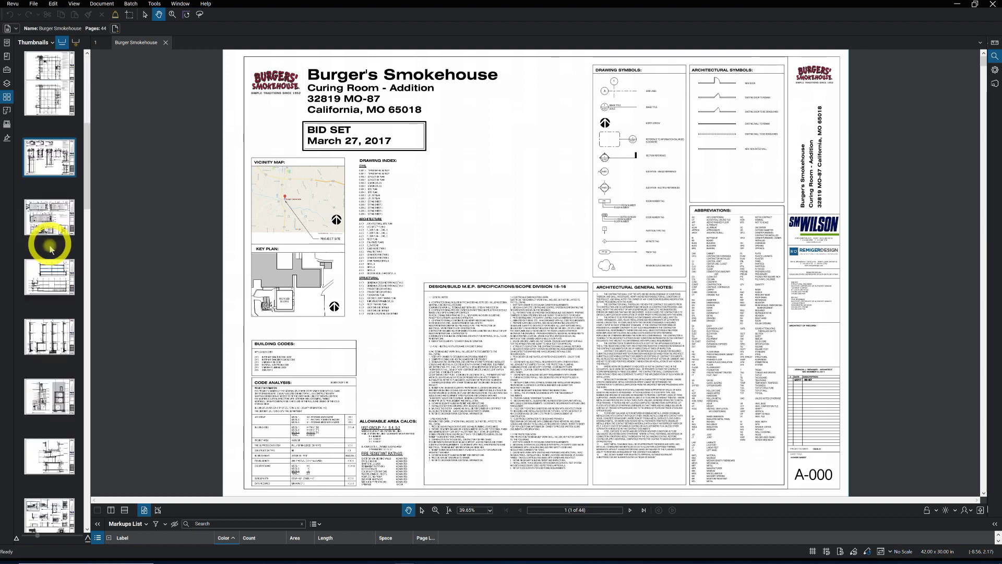
scroll(52, 298, "down", 10)
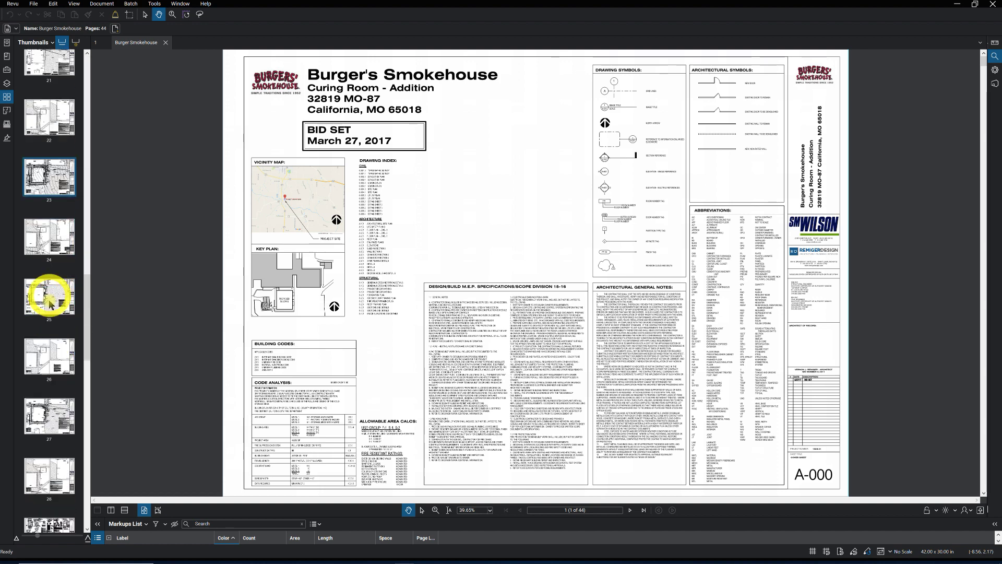
scroll(47, 311, "down", 4)
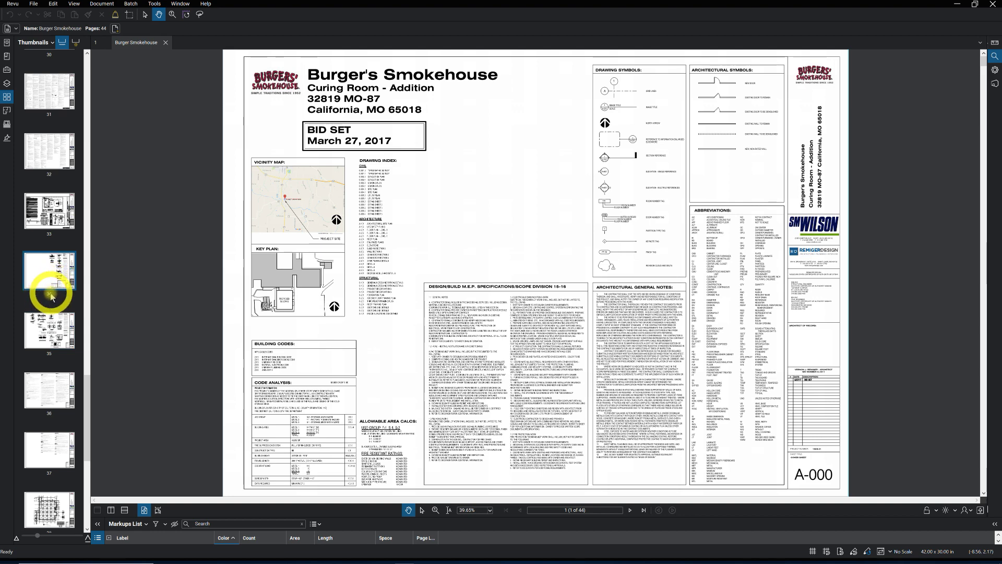
scroll(57, 289, "up", 2)
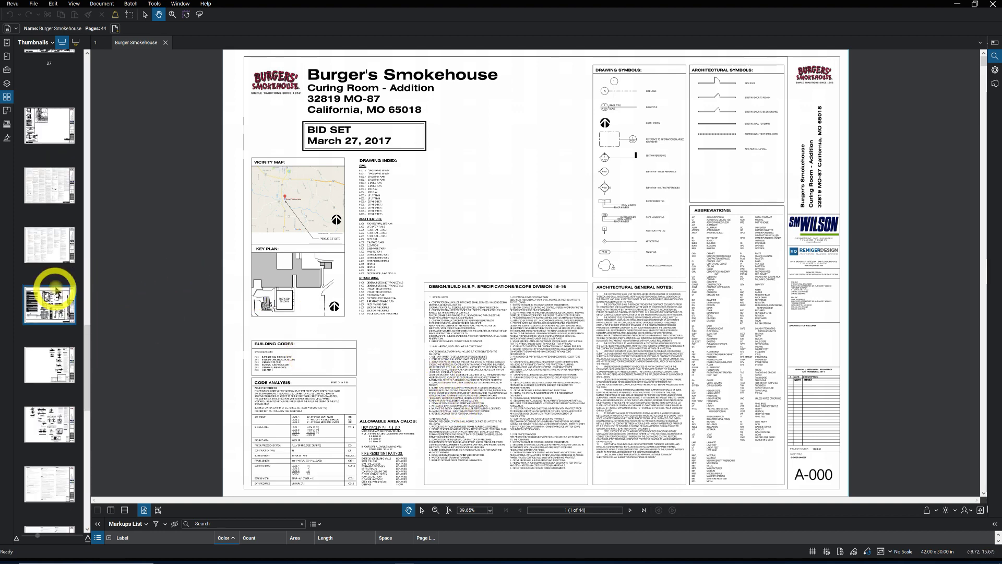
scroll(55, 289, "up", 20)
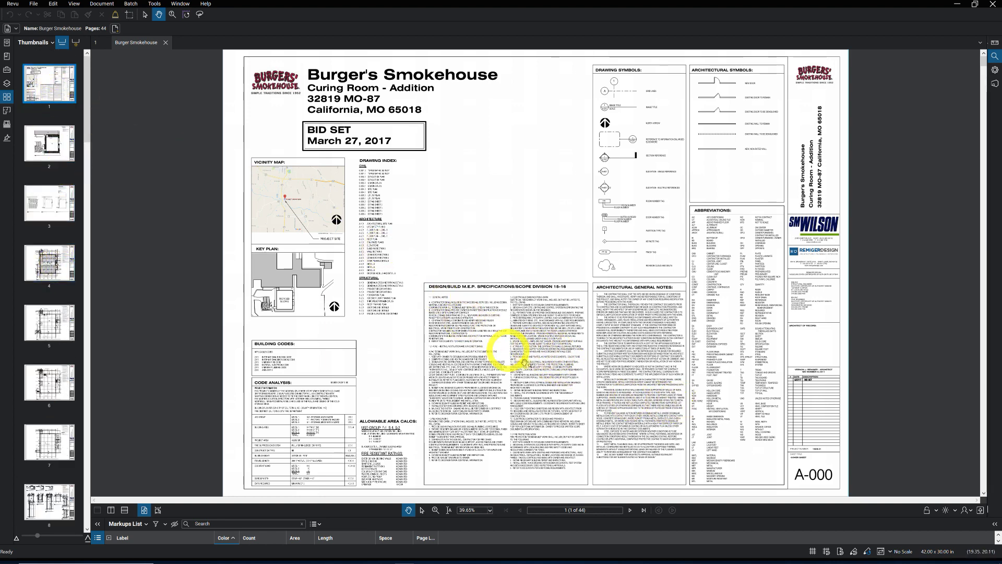
- Zoom in and pan to the A-000 title block on the cover sheet
scroll(694, 414, "up", 2)
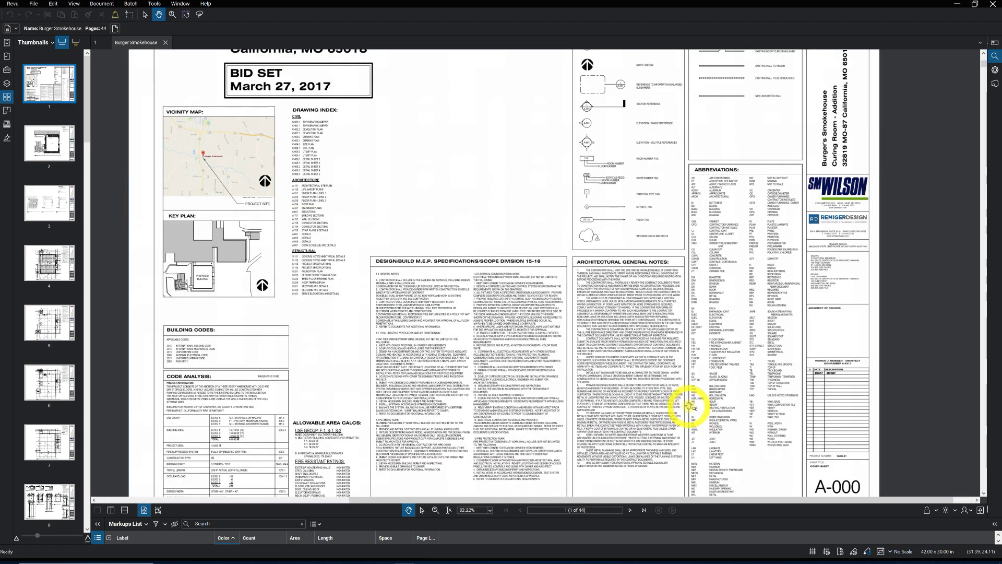
scroll(684, 407, "up", 2)
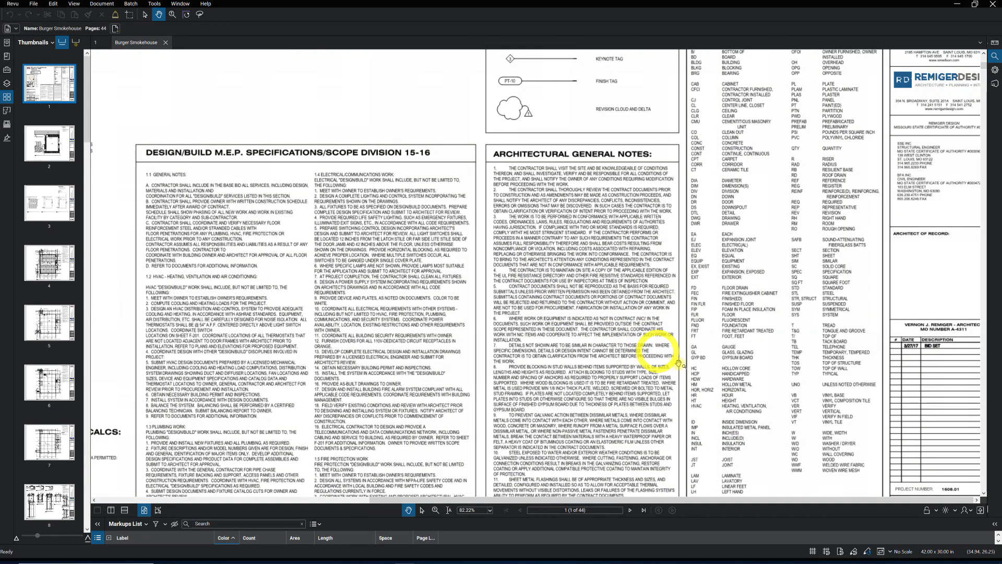
left_click_drag(649, 346, 602, 311)
scroll(656, 311, "up", 2)
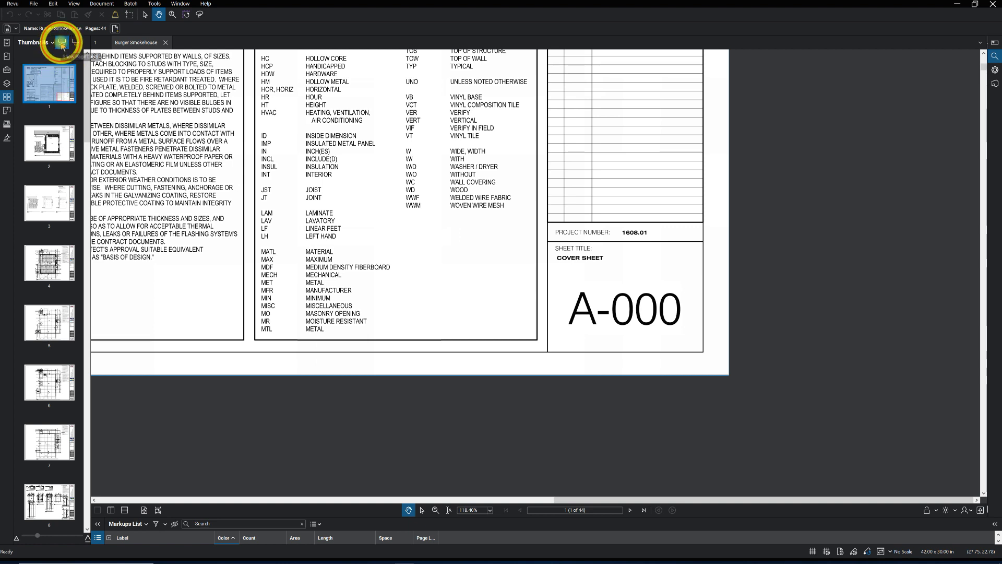
- Hide and reshow the thumbnail page labels, and open Create Page Labels
left_click(61, 43)
left_click(61, 43)
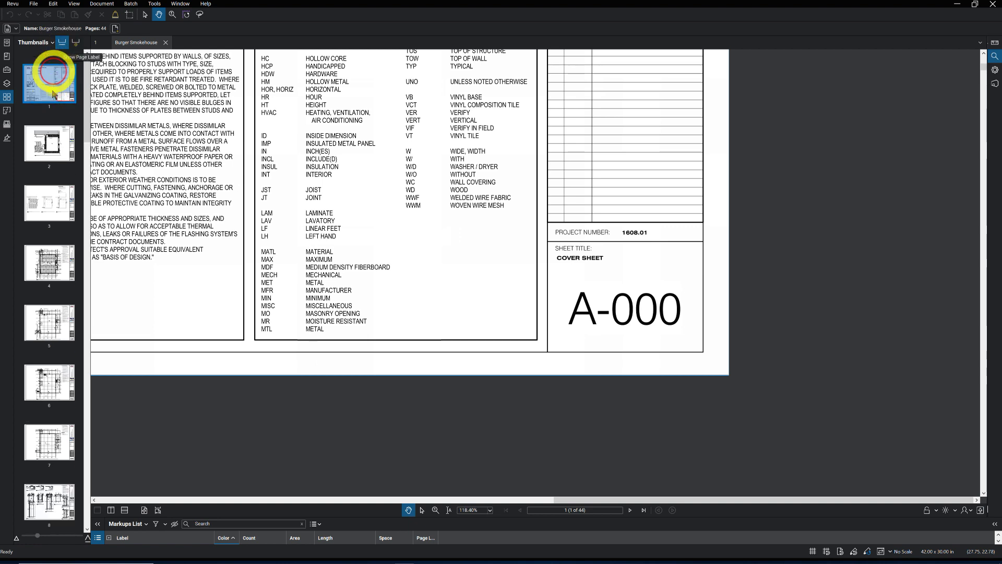
left_click(77, 43)
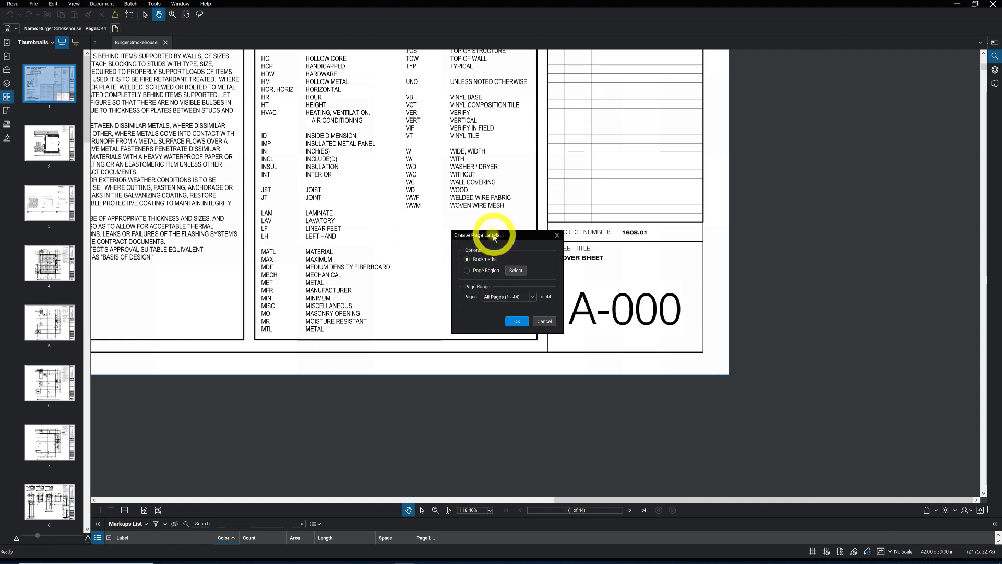
- Take page labels from a Page Region, outlining the A-000 sheet number as Region1
left_click_drag(493, 238, 465, 225)
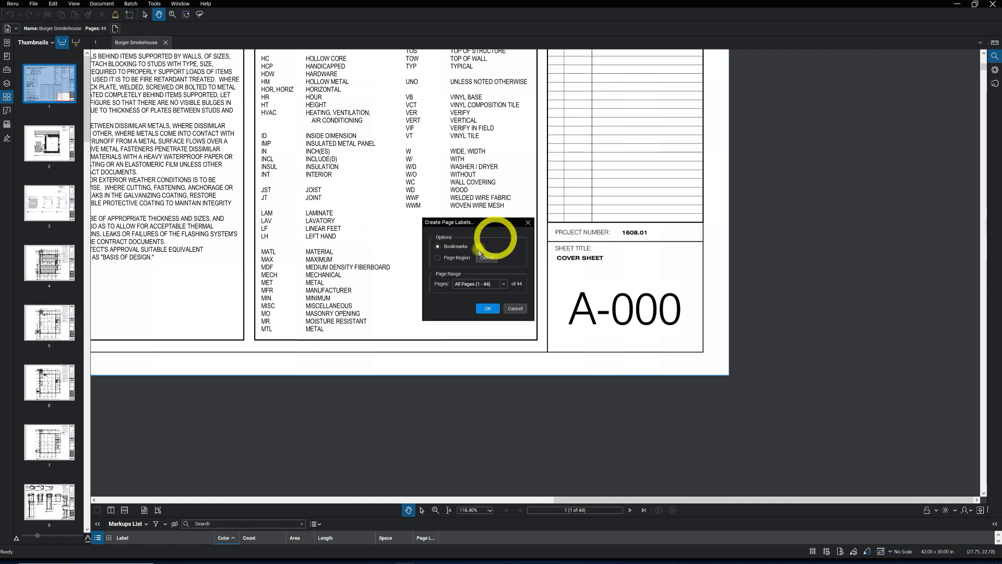
left_click(438, 258)
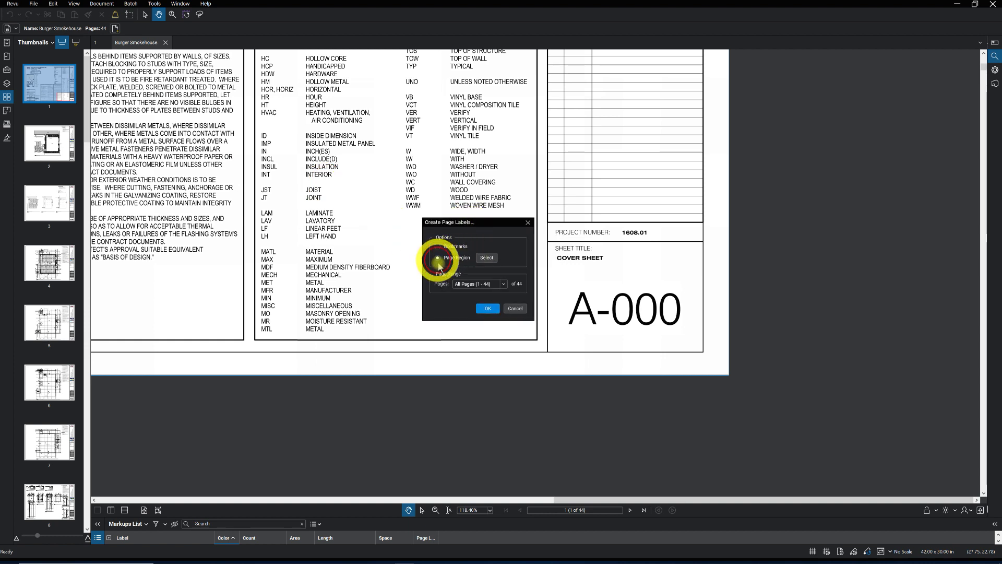
left_click(487, 259)
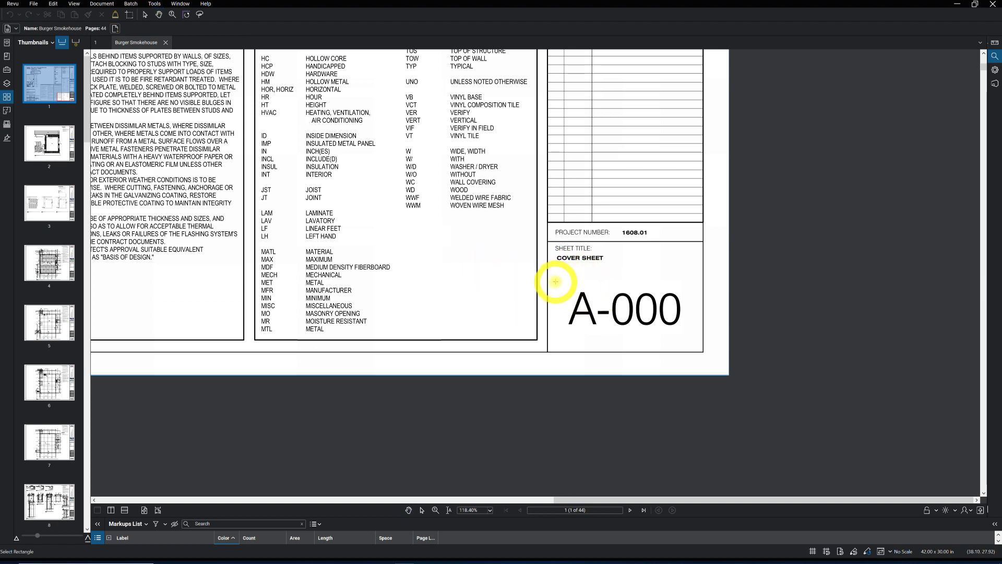
left_click_drag(551, 284, 704, 334)
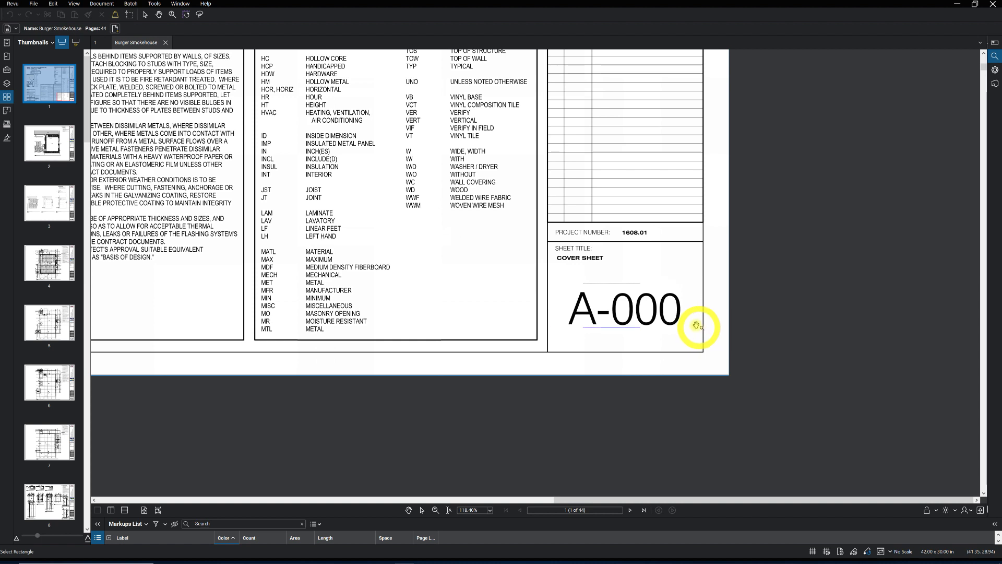
left_click_drag(697, 325, 697, 325)
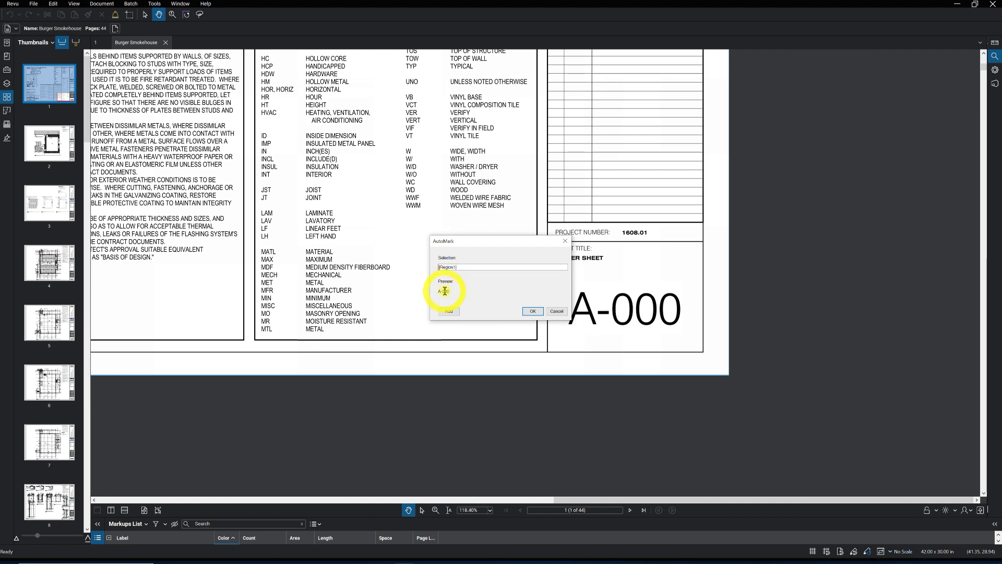
- Append " - " after [Region1] in the label pattern and start a second region at COVER SHEET
left_click_drag(447, 290, 449, 291)
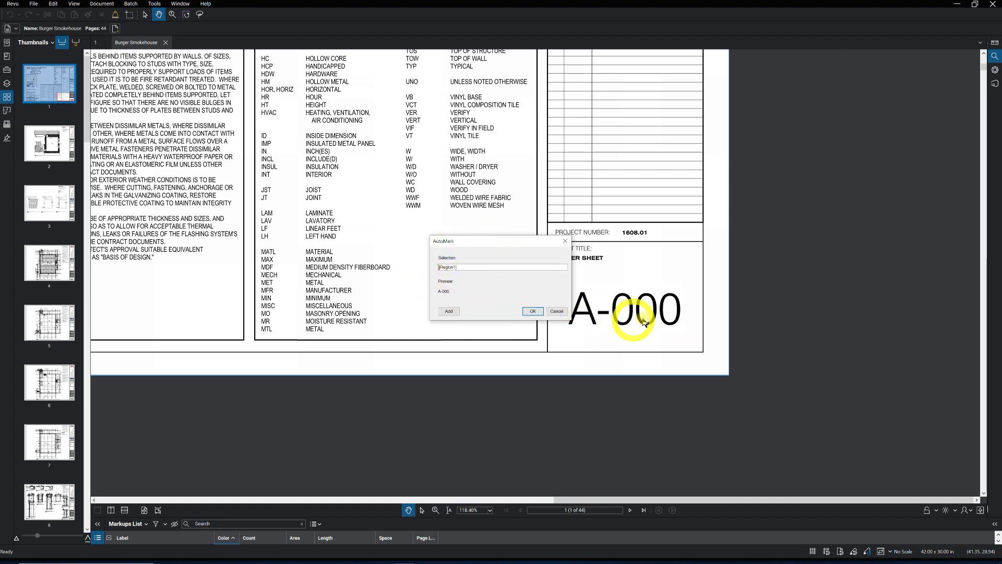
left_click(475, 269)
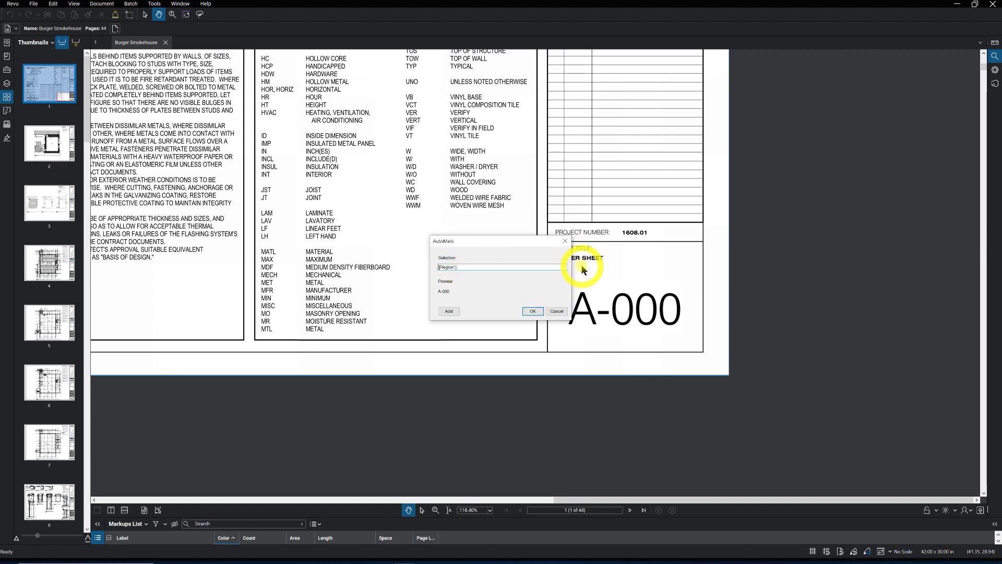
left_click(461, 266)
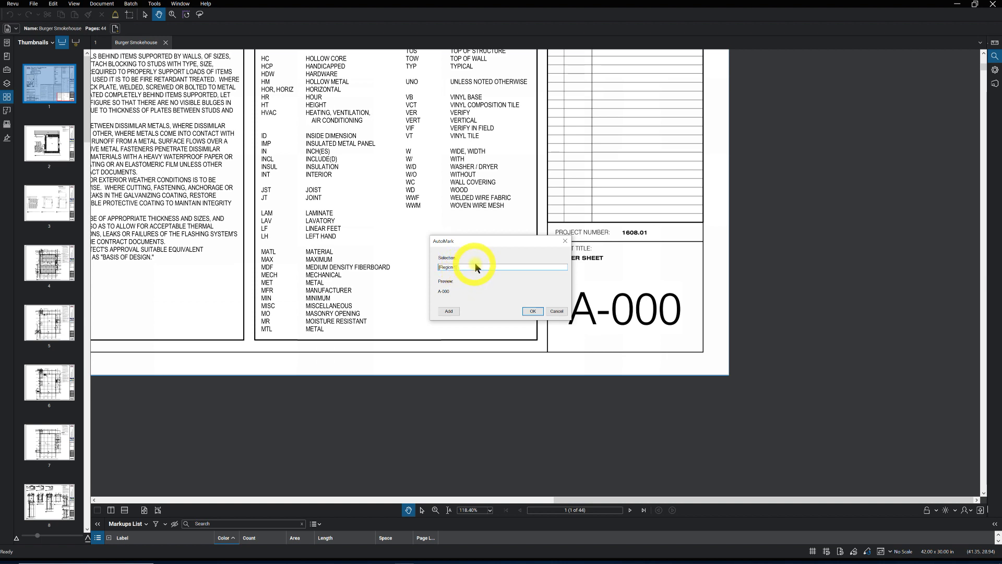
type("-")
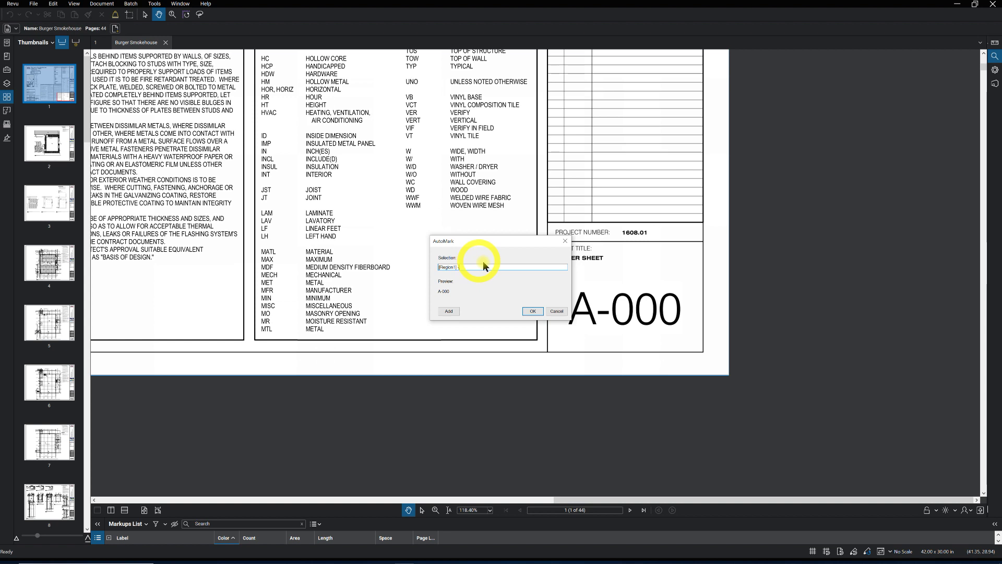
left_click(449, 311)
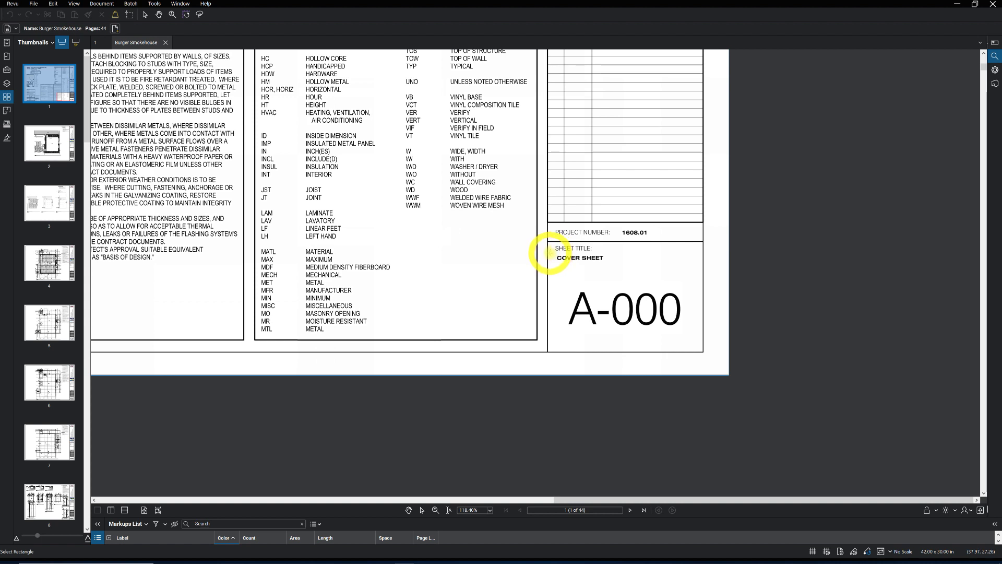
left_click_drag(550, 252, 699, 281)
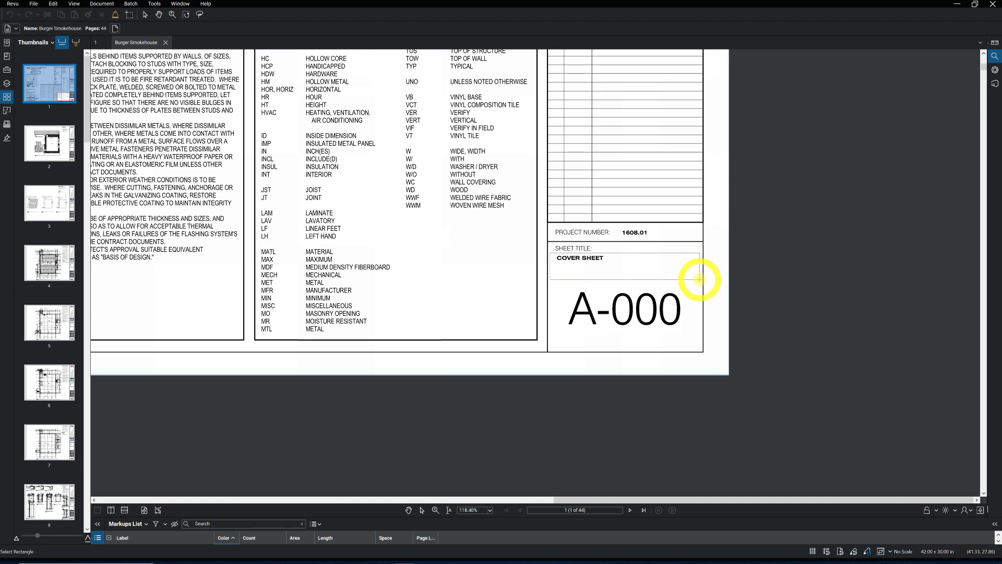
- Finish the COVER SHEET region and accept the "A-000 - COVER SHEET" label pattern
left_click_drag(699, 280, 699, 279)
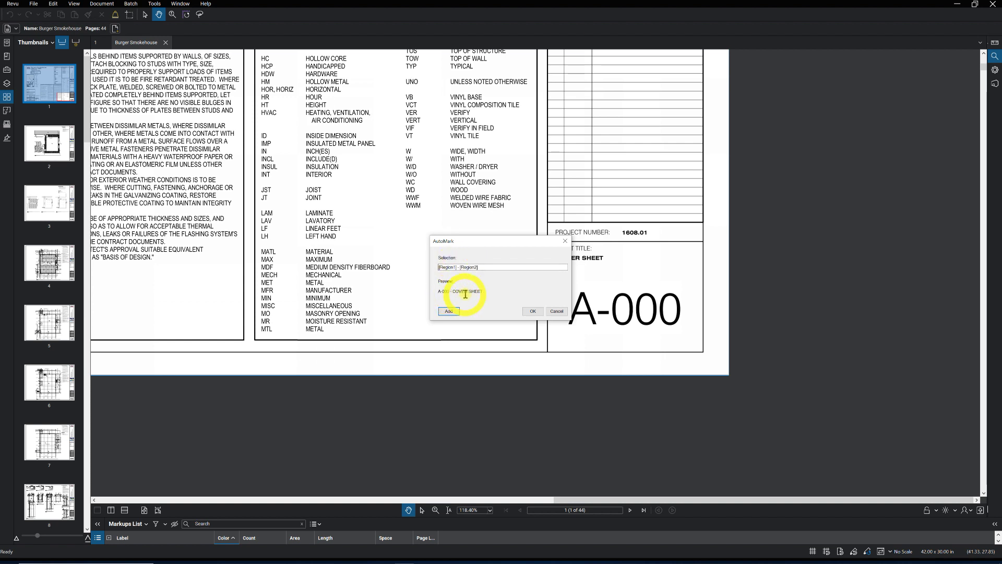
left_click(532, 312)
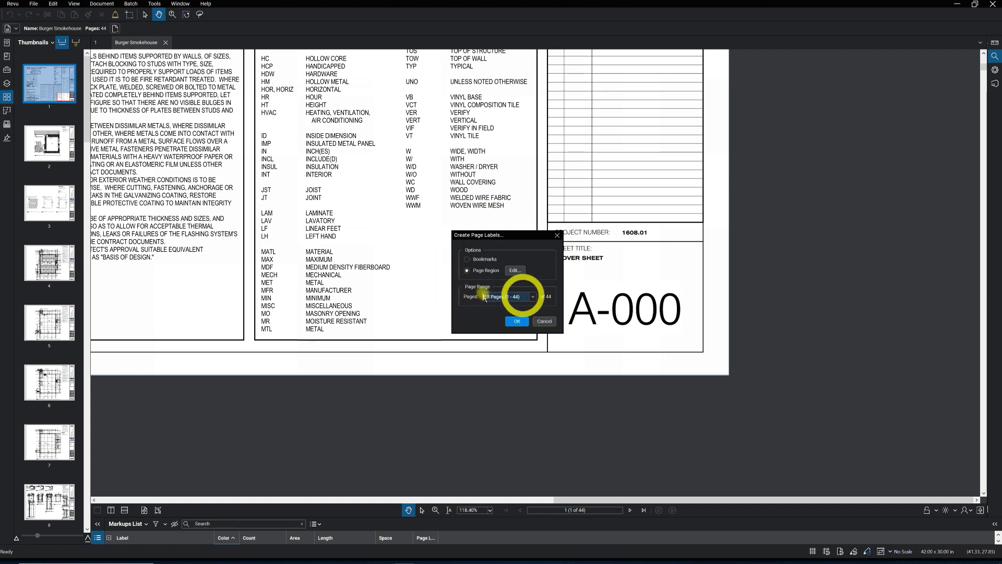
- Apply the sheet number and title labels to All Pages (1 - 44)
left_click(533, 297)
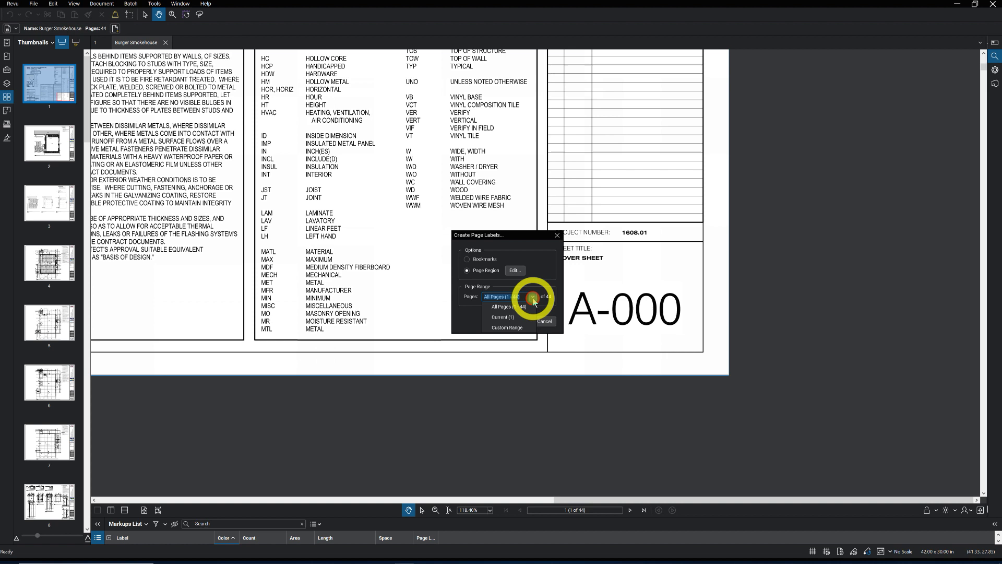
left_click(507, 308)
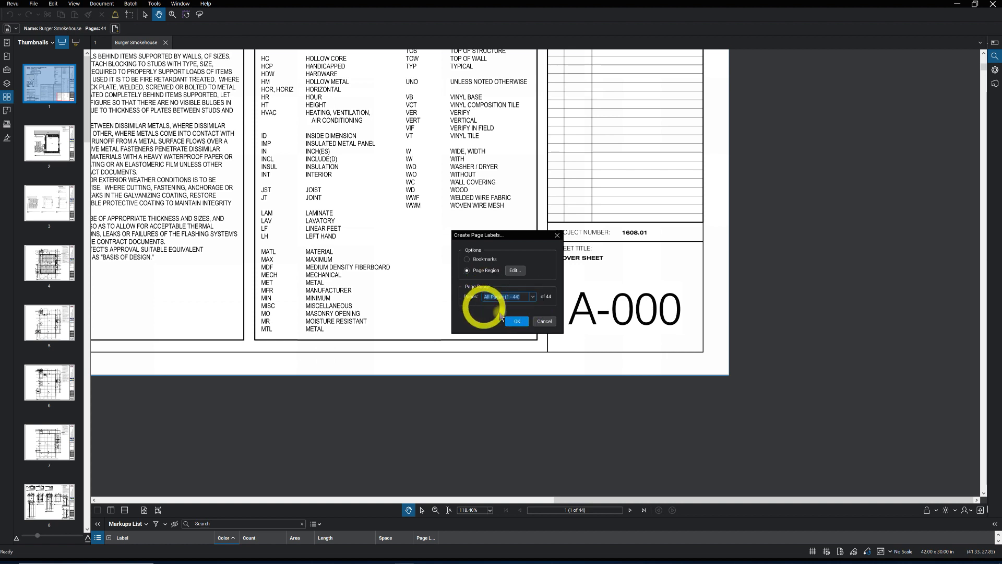
left_click(516, 322)
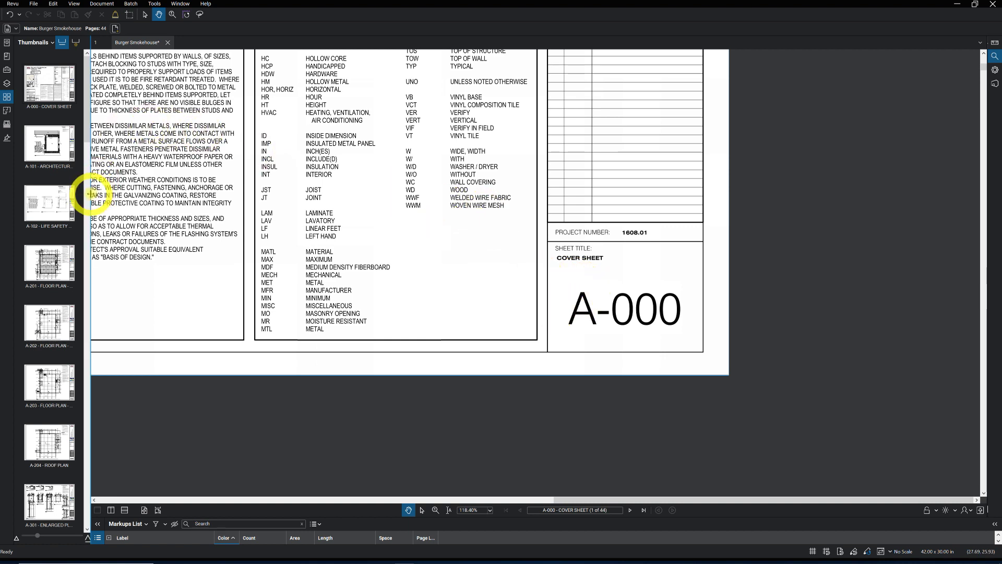
- Widen the Thumbnails panel and scroll down to review the new sheet labels
left_click_drag(89, 193, 101, 196)
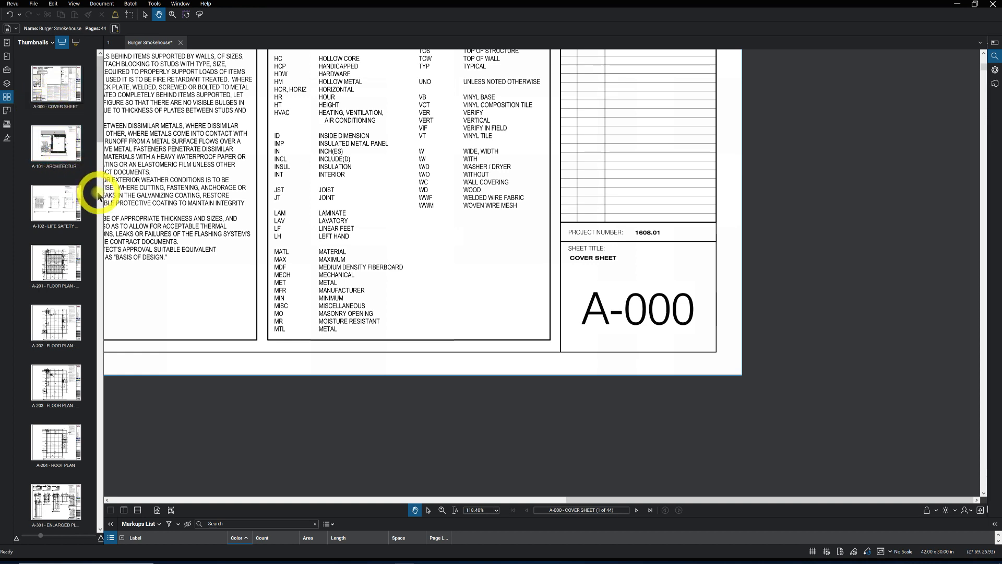
scroll(52, 290, "down", 5)
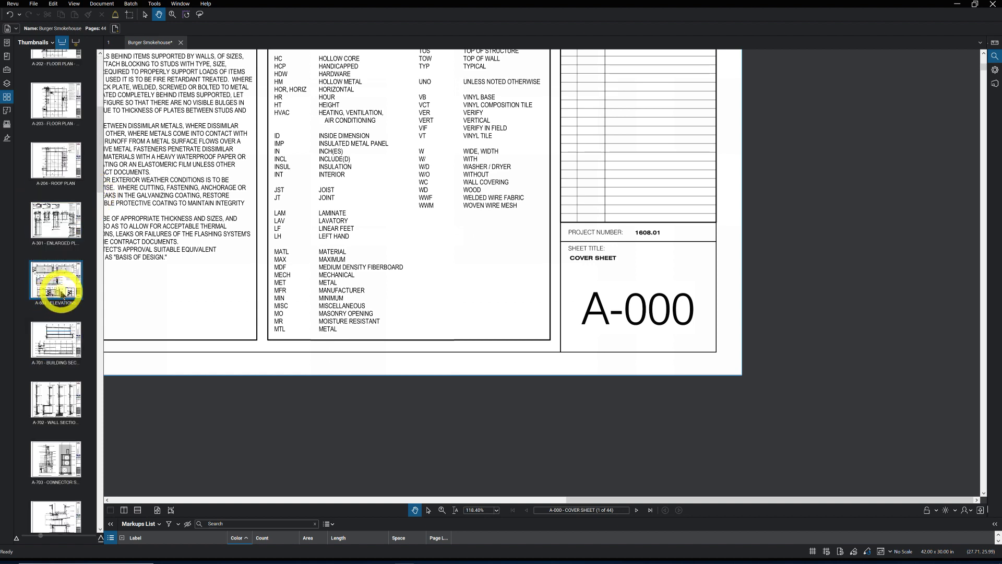
scroll(61, 293, "down", 7)
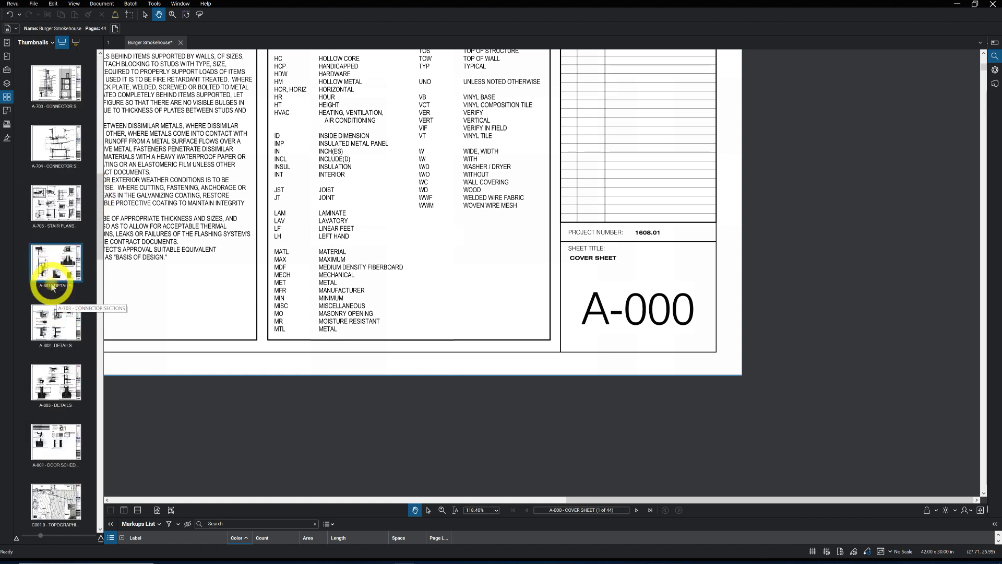
scroll(55, 292, "down", 3)
scroll(57, 299, "down", 3)
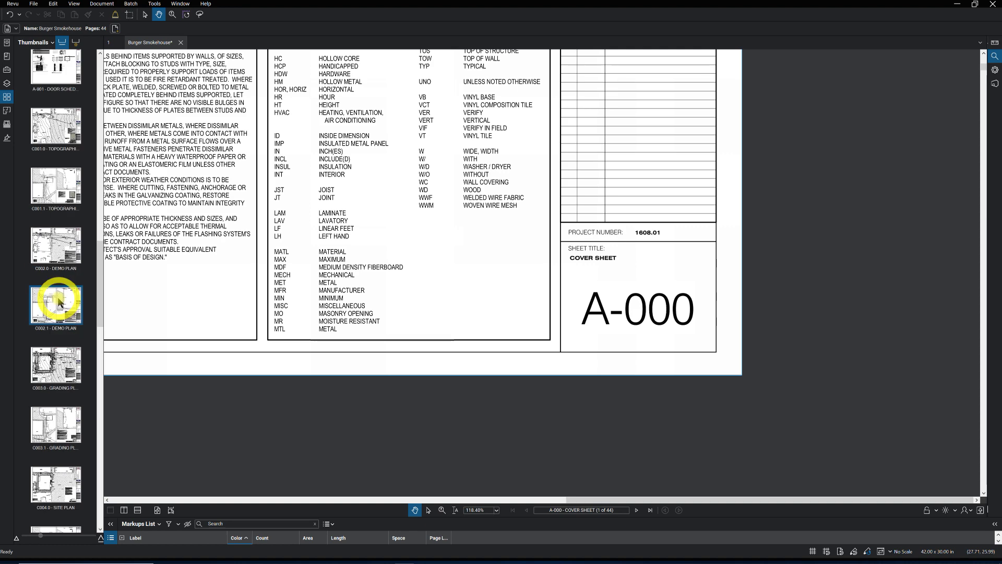
scroll(58, 303, "down", 3)
scroll(57, 302, "down", 6)
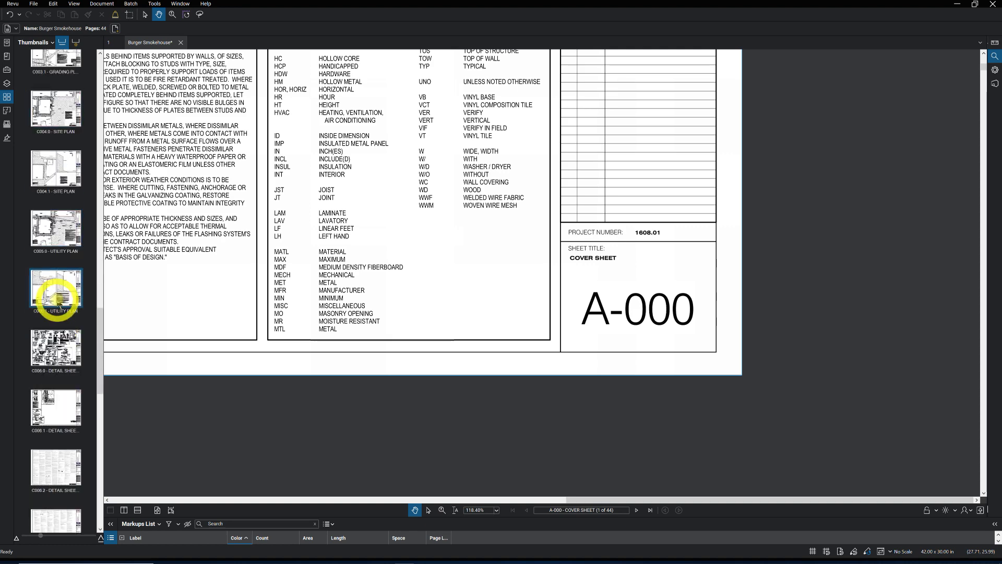
scroll(58, 306, "down", 9)
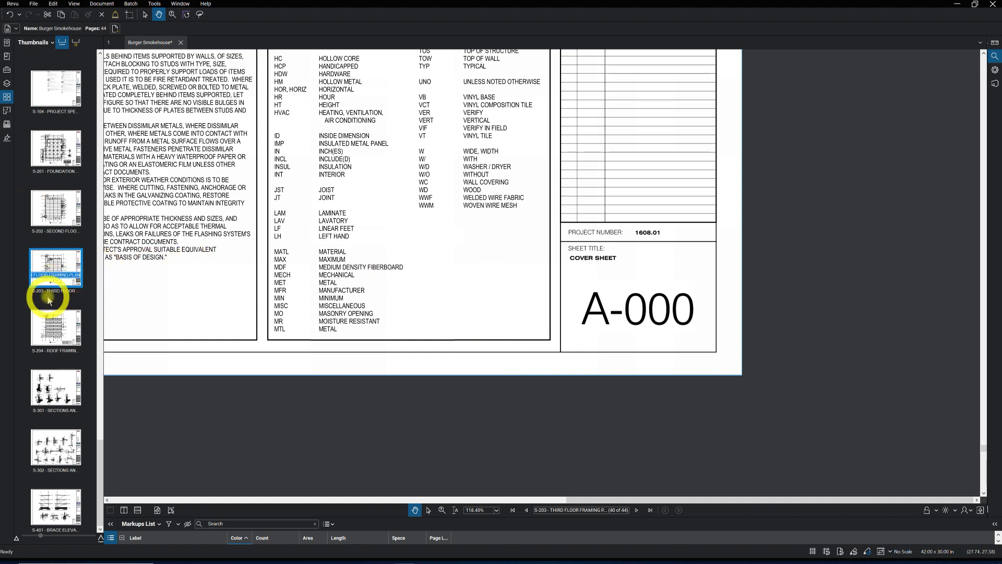
- Open sheet S-204 - ROOF FRAMING PLAN, page 41, from its thumbnail
left_click(54, 281)
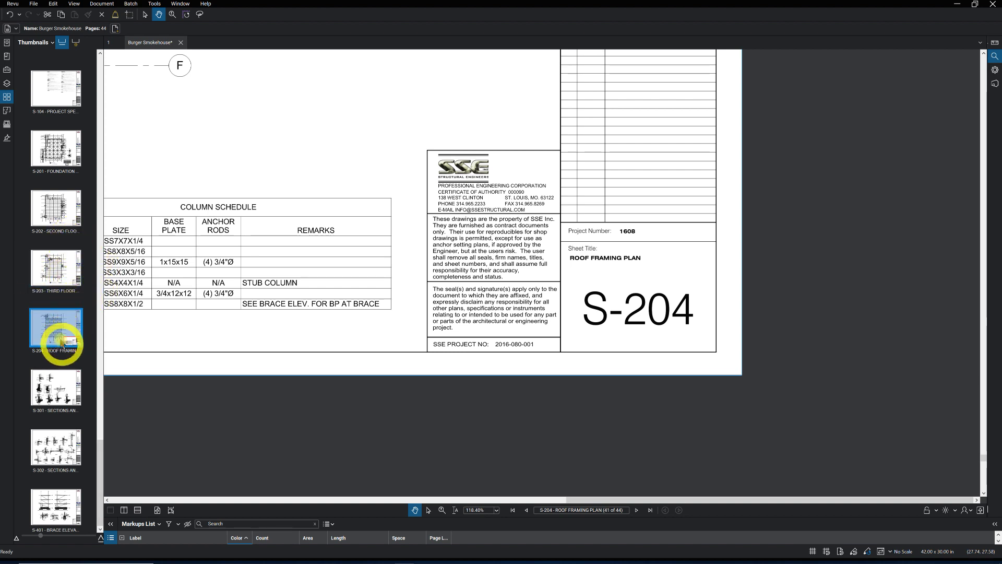
scroll(61, 342, "up", 2)
scroll(52, 309, "up", 3)
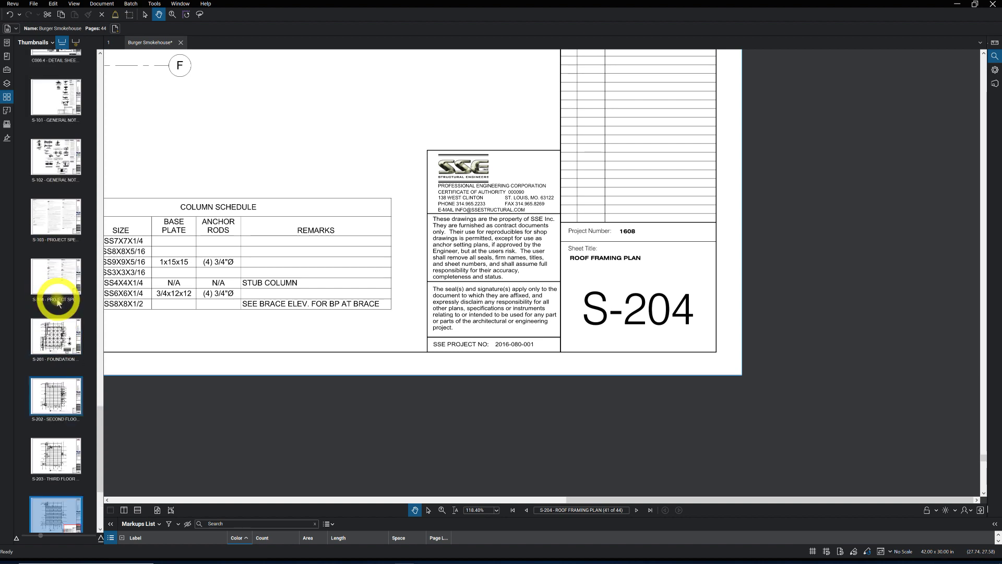
scroll(53, 310, "up", 10)
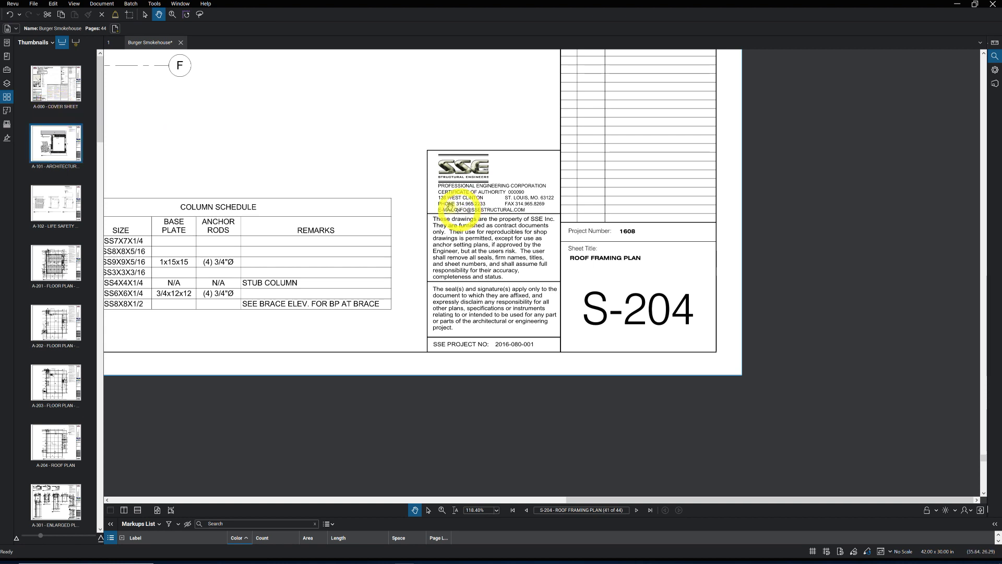
- Relabel all 44 pages with only the title-block sheet number region, e.g. S-204
left_click(77, 45)
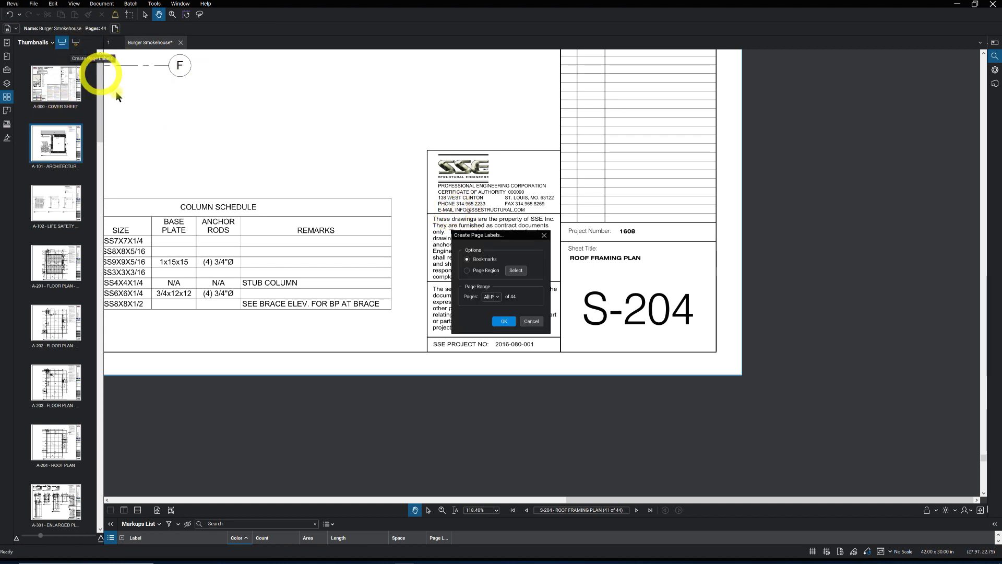
left_click(466, 271)
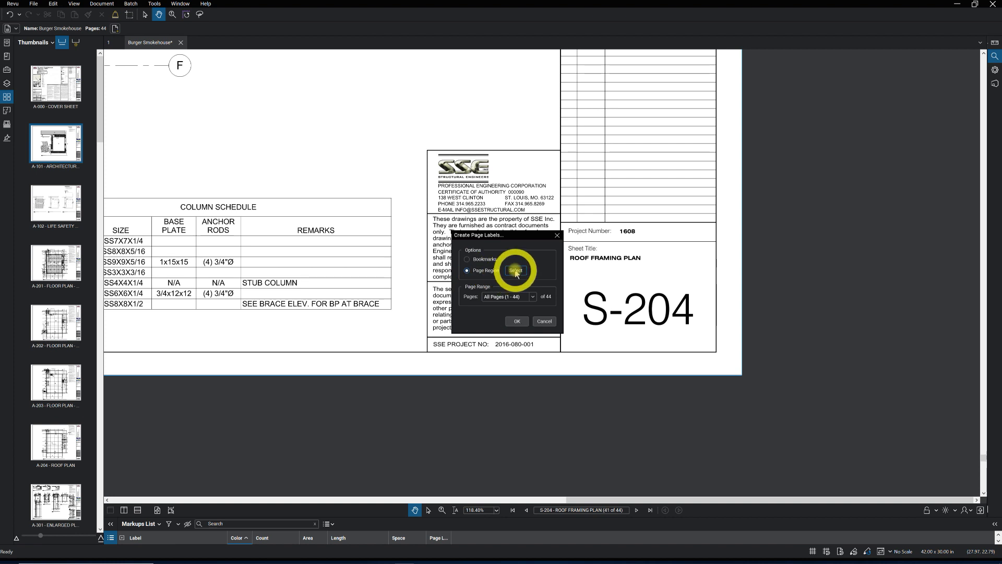
left_click(516, 270)
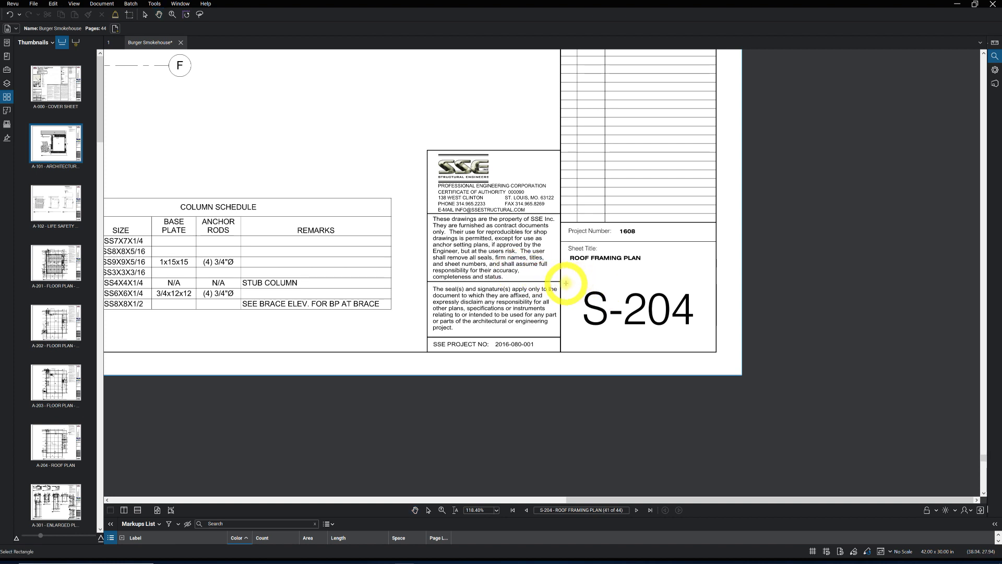
left_click_drag(565, 283, 713, 336)
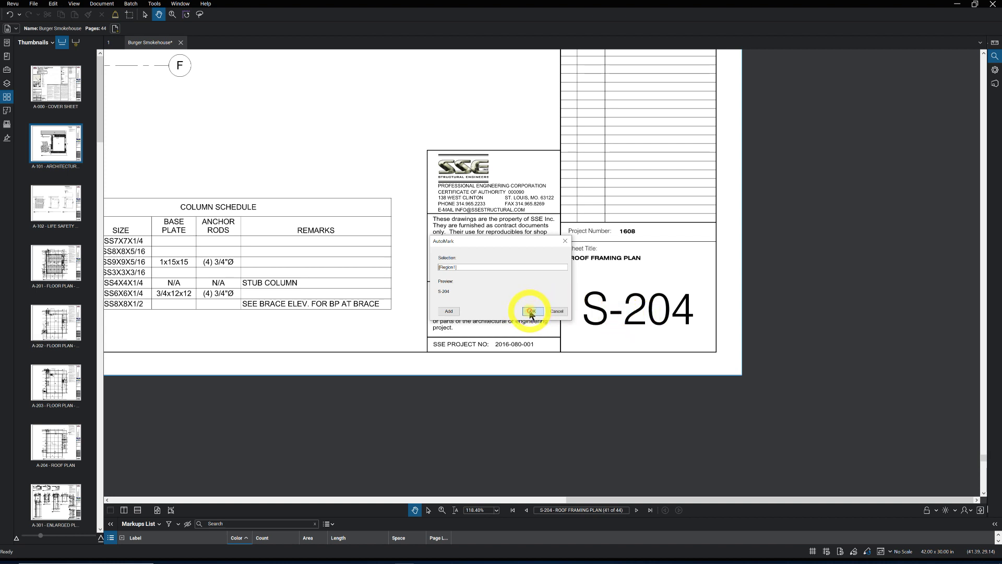
left_click(532, 312)
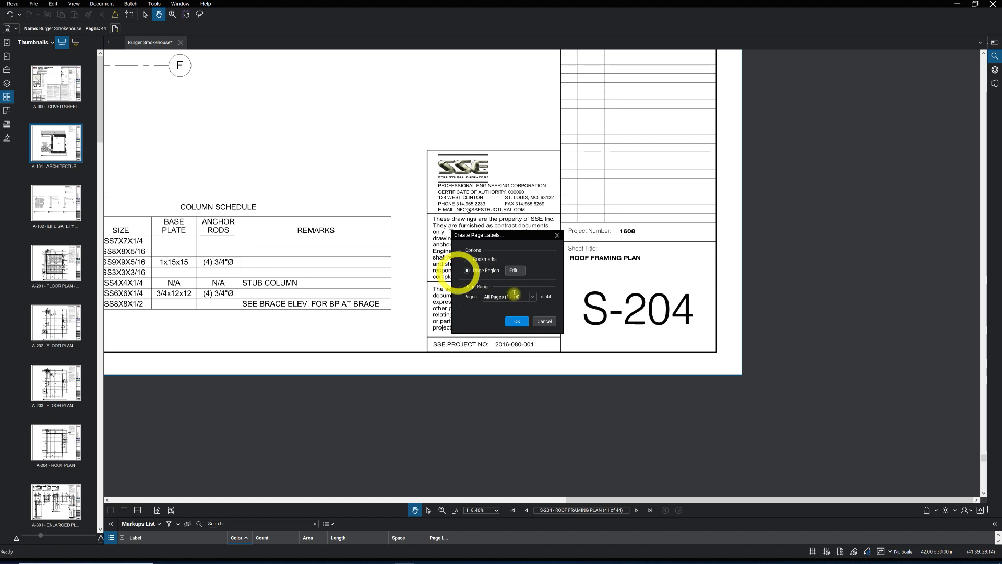
left_click(516, 321)
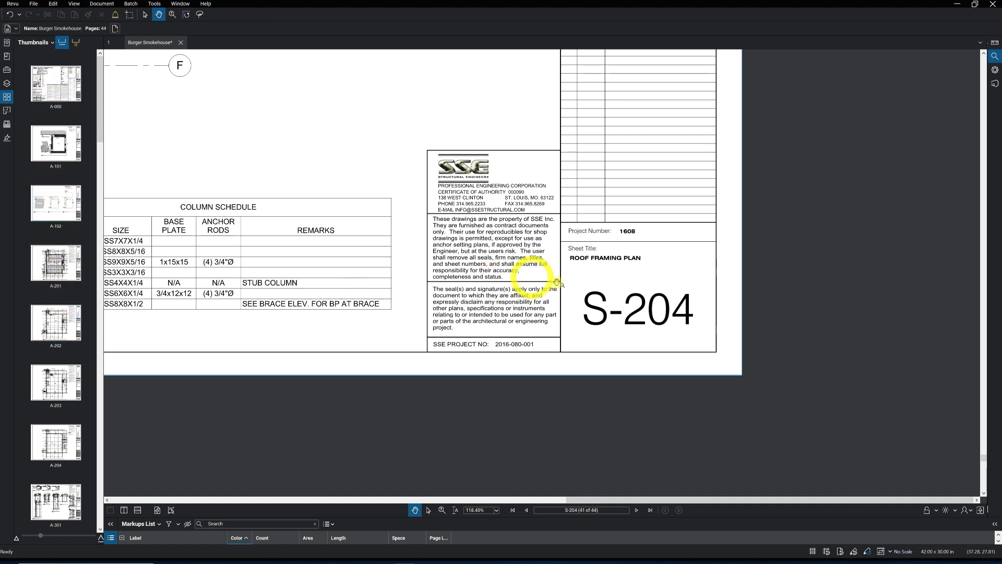
scroll(45, 219, "down", 3)
scroll(58, 273, "down", 8)
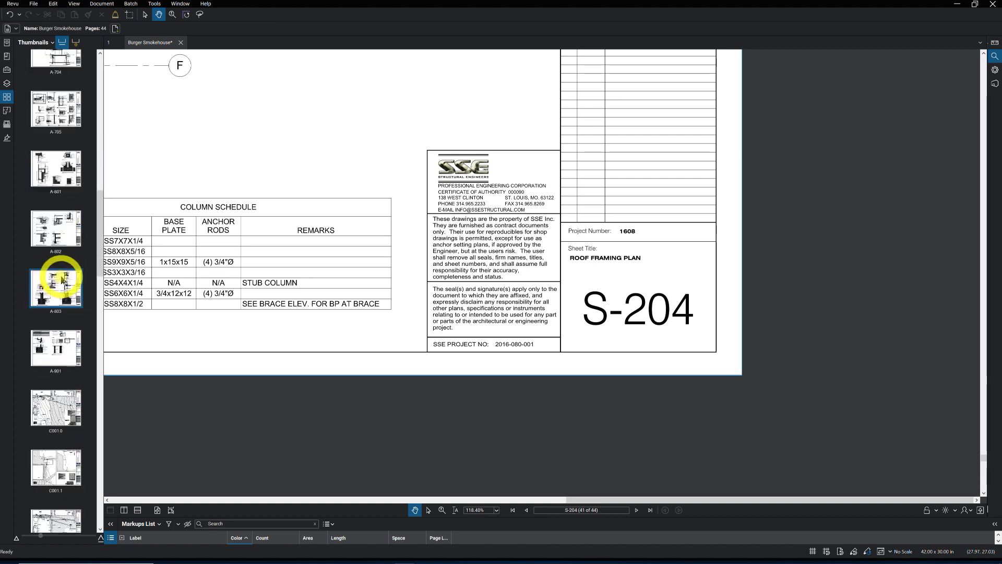
scroll(62, 292, "down", 9)
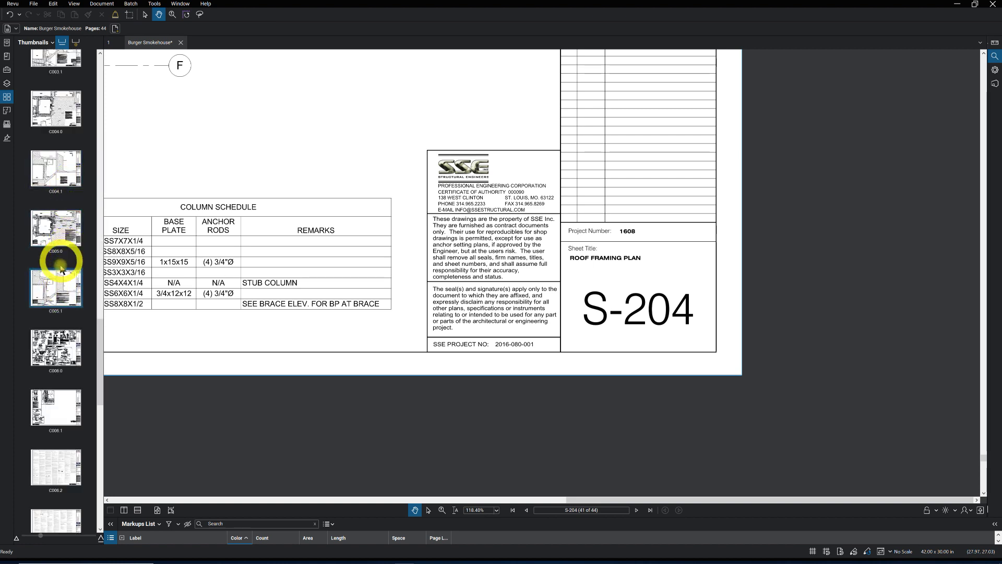
scroll(63, 304, "down", 6)
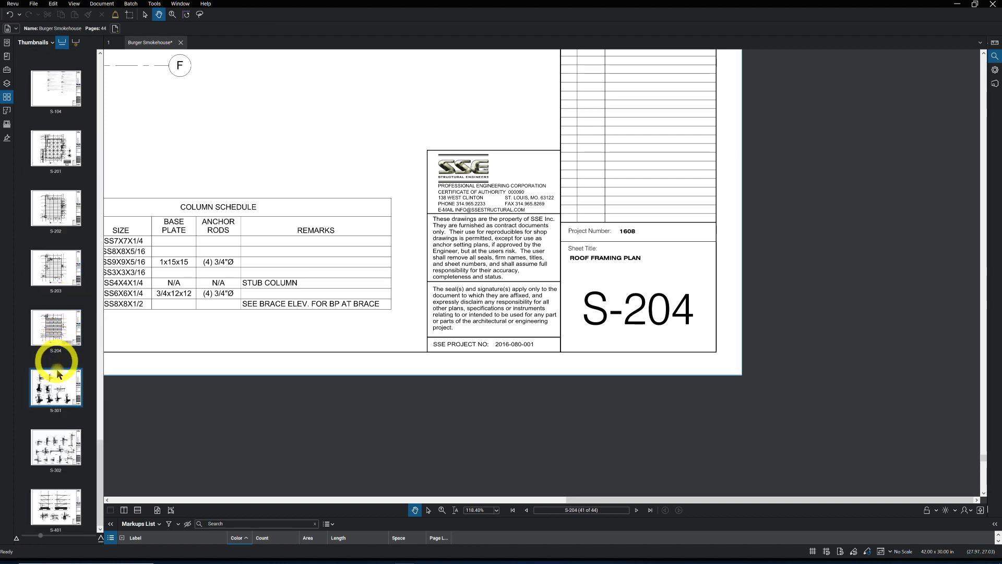
scroll(60, 365, "up", 20)
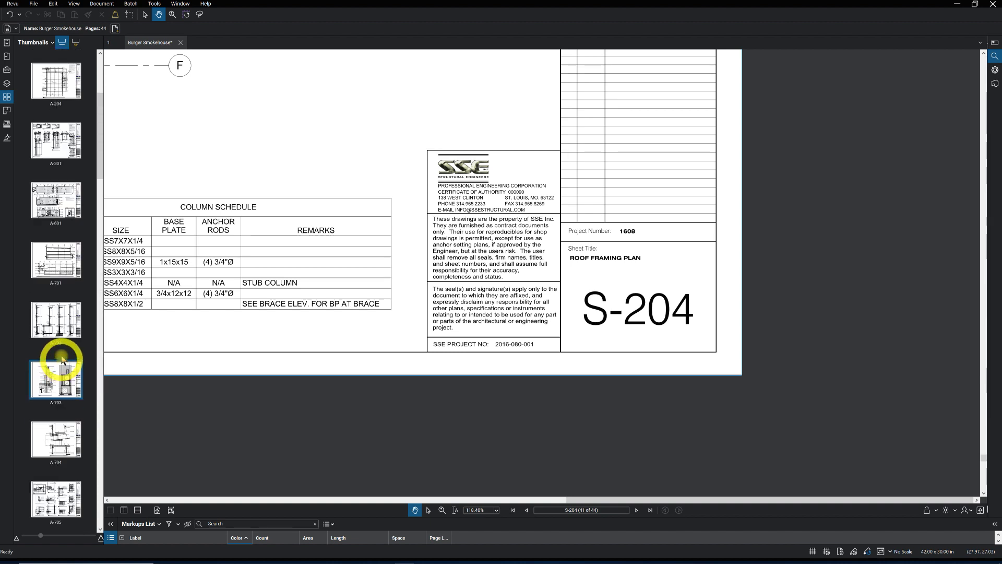